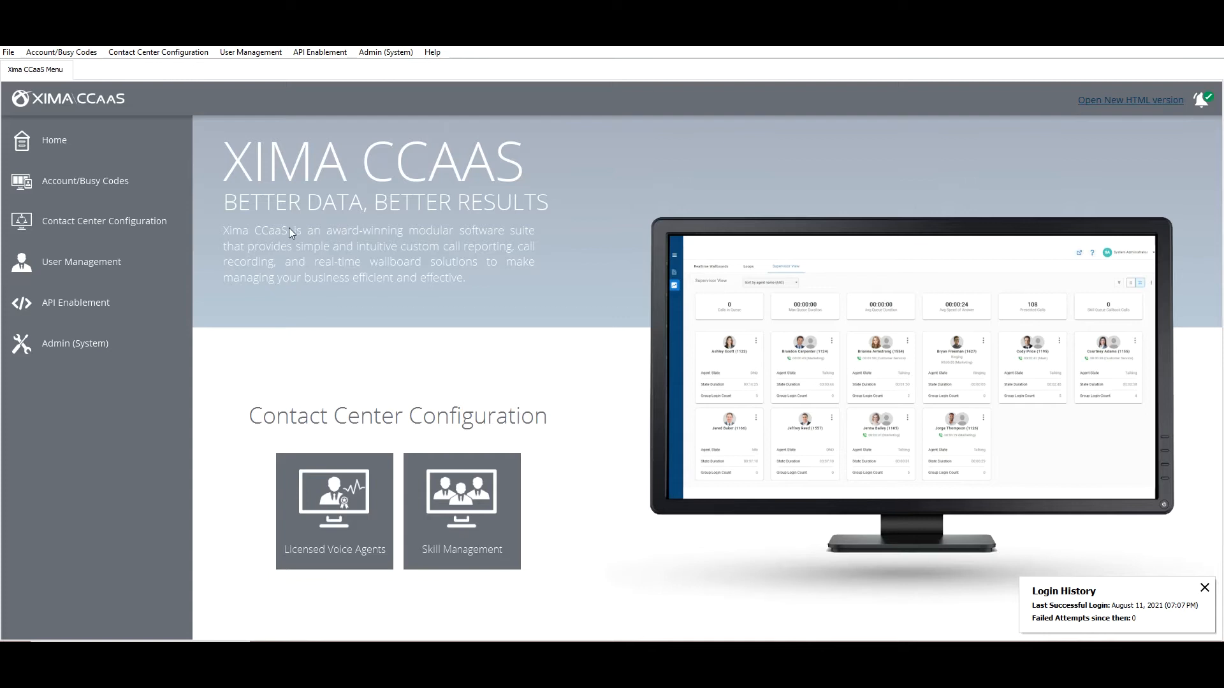
Reach the Help Desk skill's definition via Contact Center Configuration and Skill Management.
{"action": "left_click", "coordinate": [140, 221]}
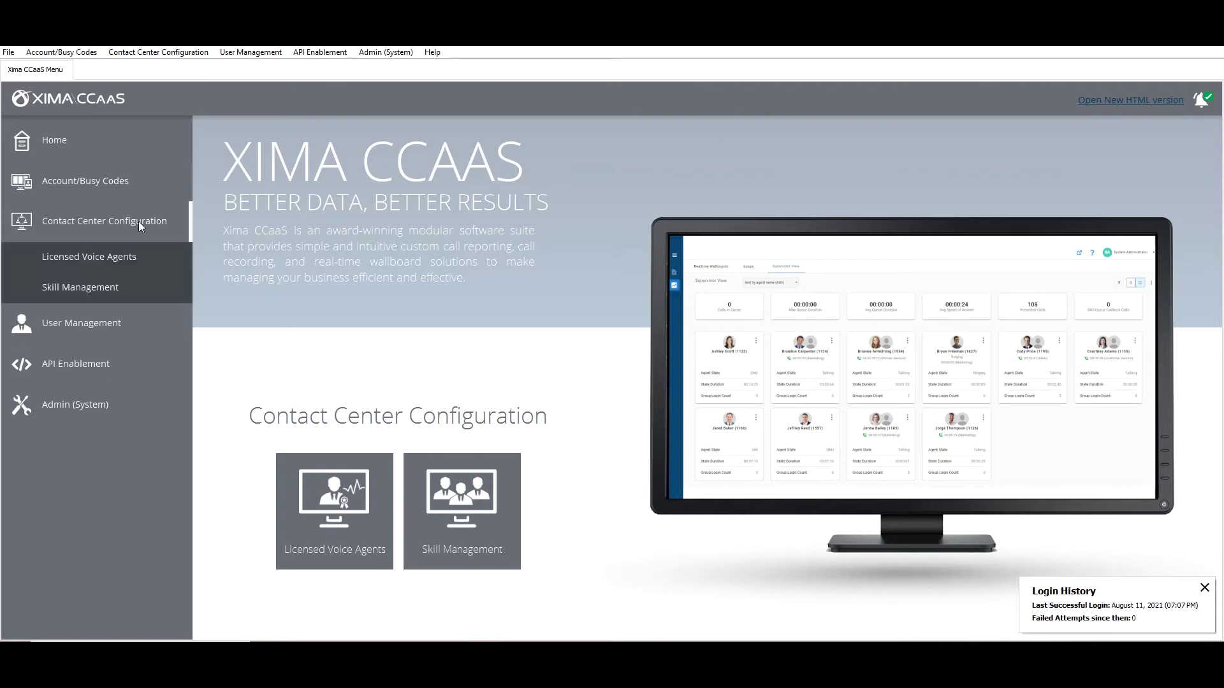
{"action": "left_click", "coordinate": [111, 288]}
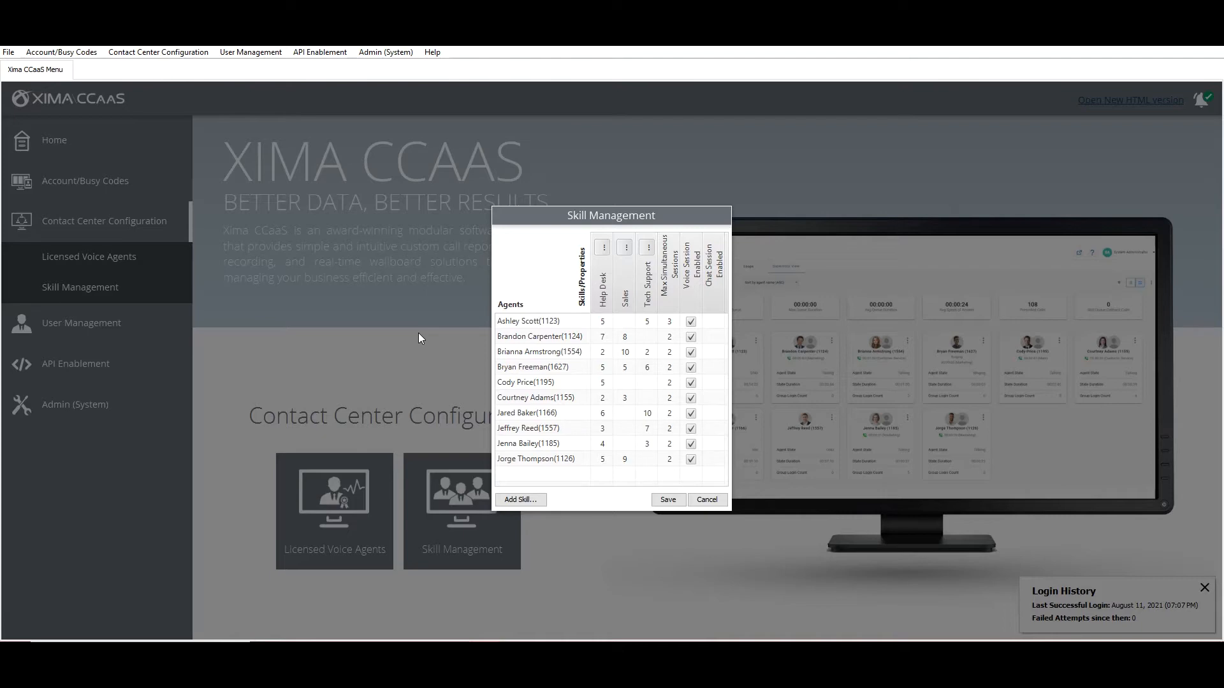
{"action": "left_click", "coordinate": [604, 250]}
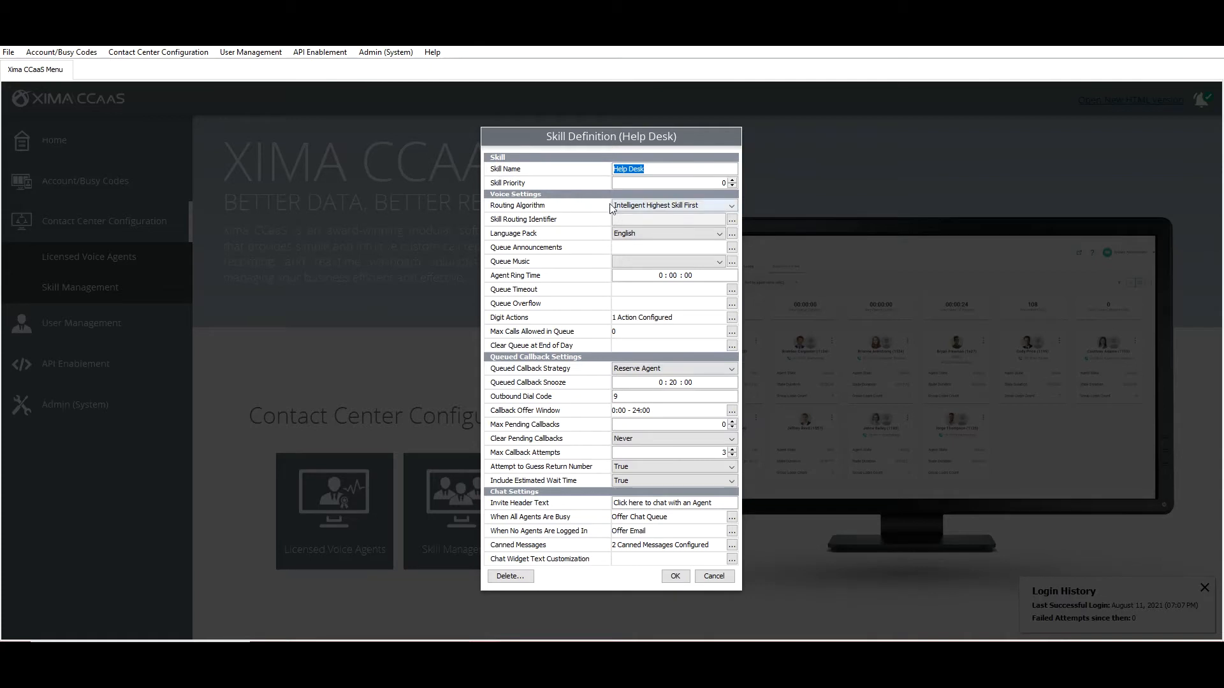
Change the Help Desk routing algorithm from Intelligent Highest Skill First to Most Idle.
{"action": "left_click", "coordinate": [731, 206]}
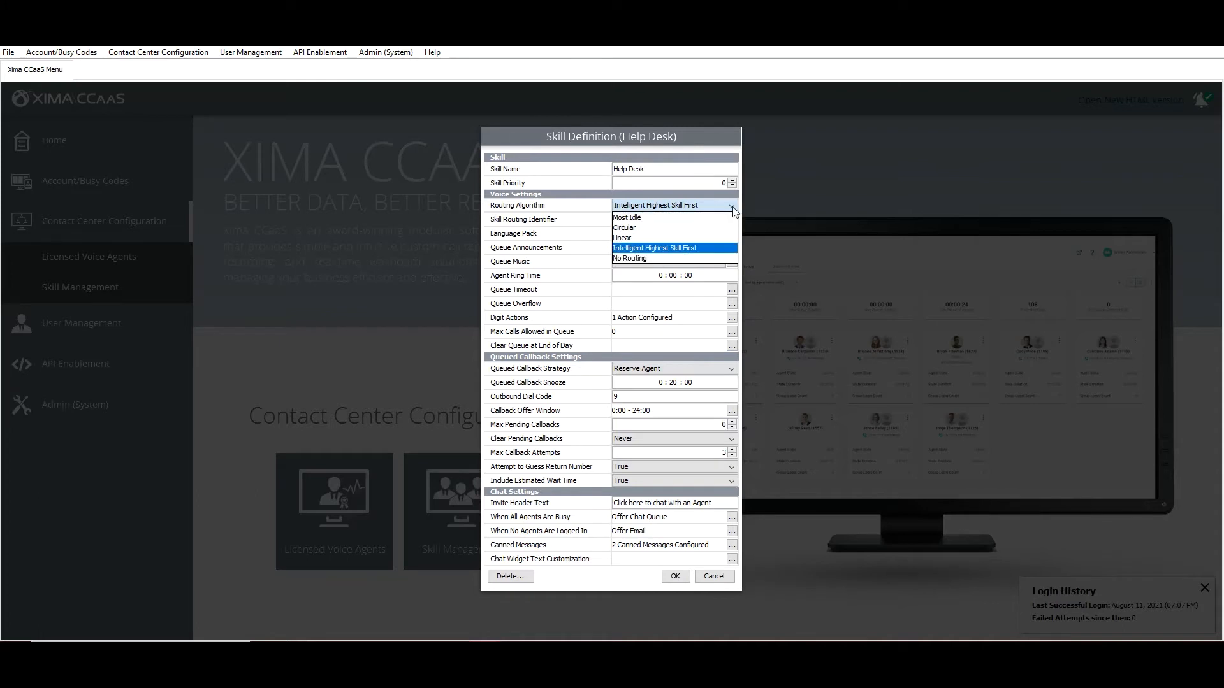
{"action": "left_click", "coordinate": [704, 218]}
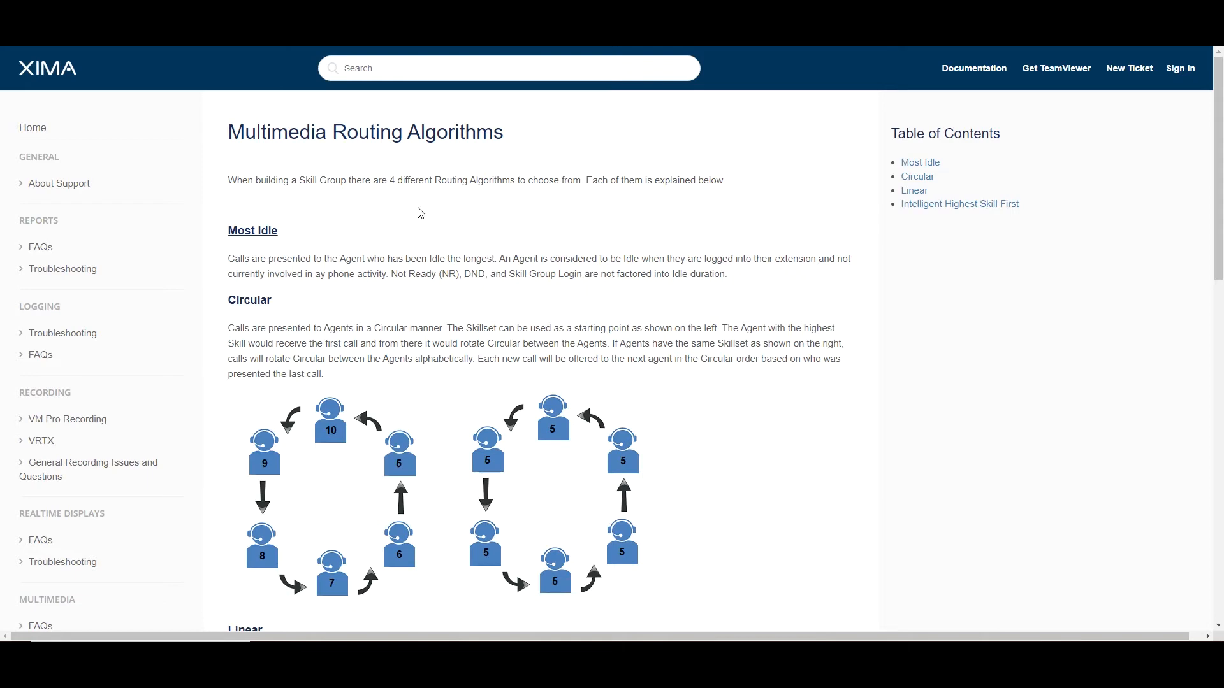
{"action": "scroll", "coordinate": [416, 209], "scroll_direction": "down", "scroll_amount": 2}
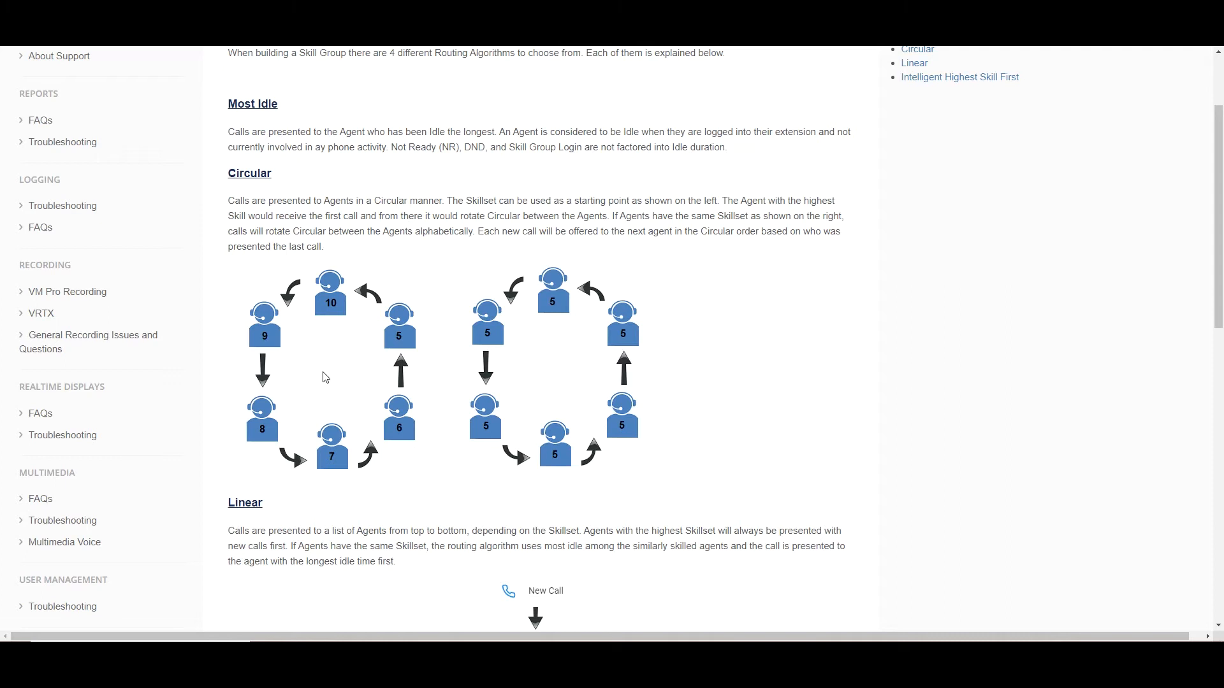
{"action": "scroll", "coordinate": [321, 378], "scroll_direction": "down", "scroll_amount": 4}
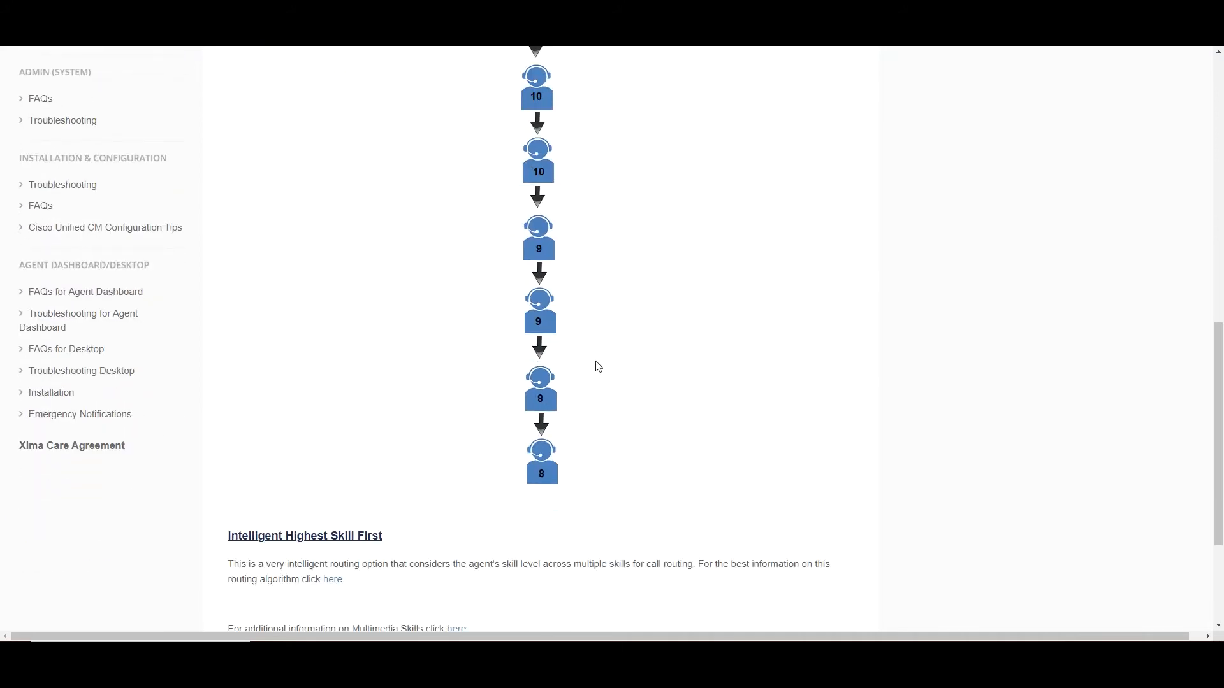
{"action": "scroll", "coordinate": [600, 375], "scroll_direction": "up", "scroll_amount": 1}
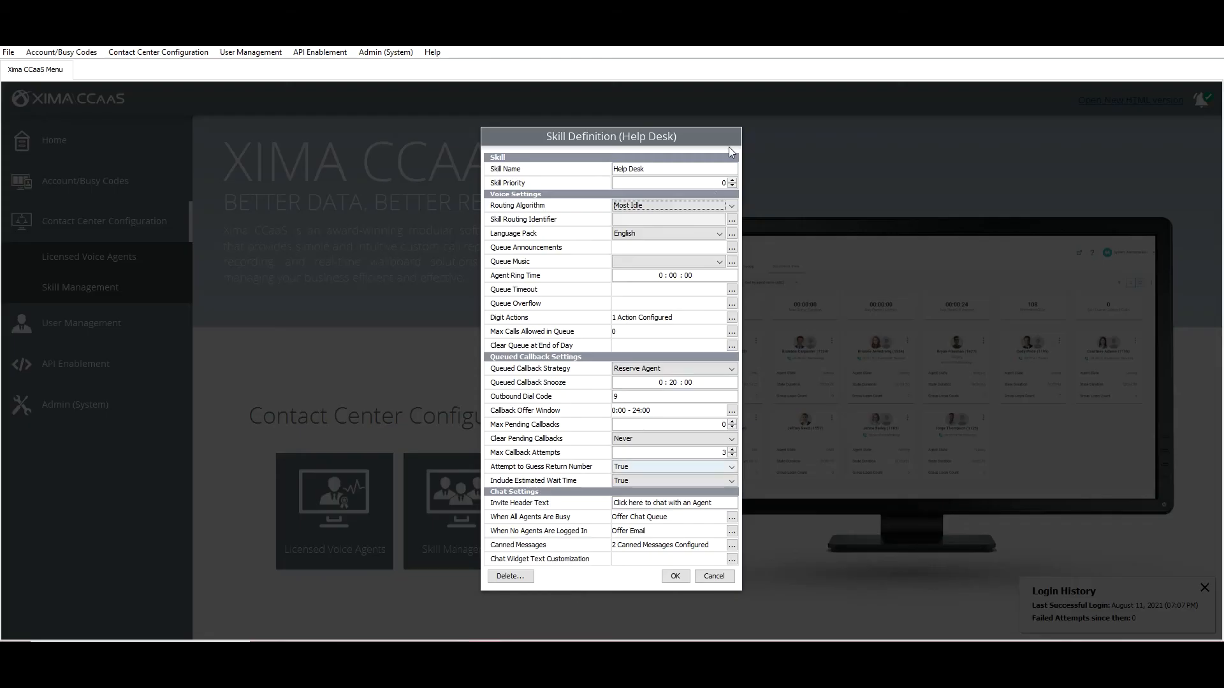
Set the Help Desk routing algorithm to Linear, confirm with OK and save Skill Management.
{"action": "left_click", "coordinate": [731, 206]}
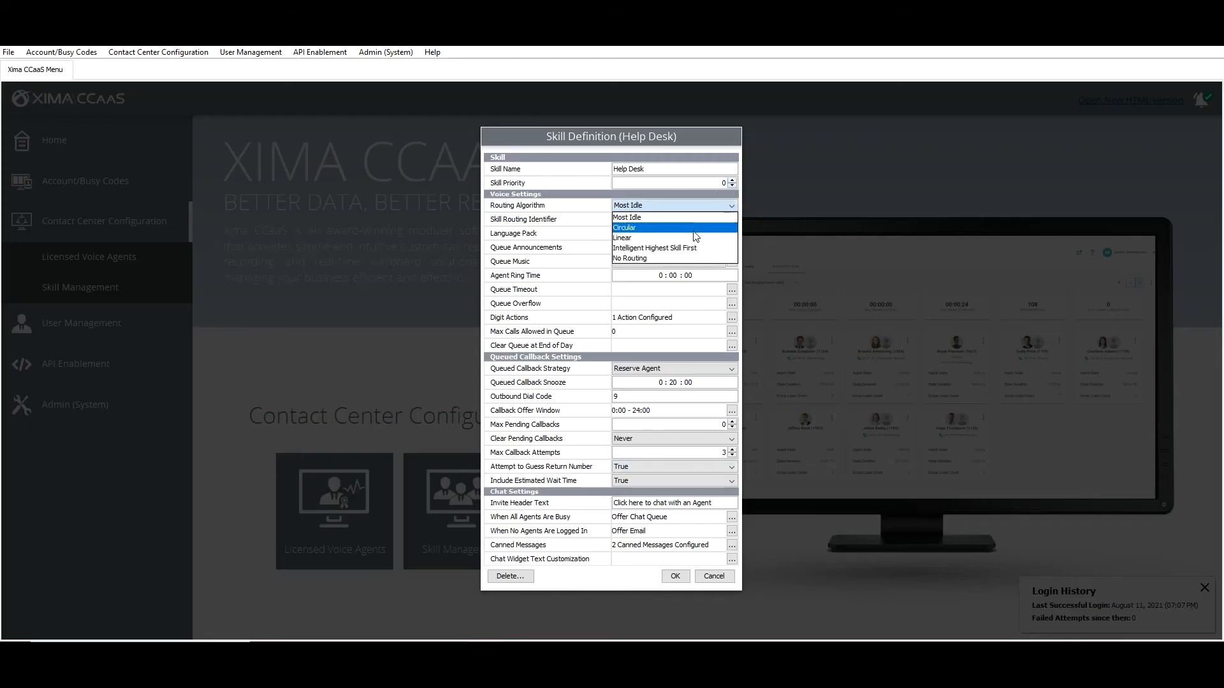
{"action": "left_click", "coordinate": [669, 234]}
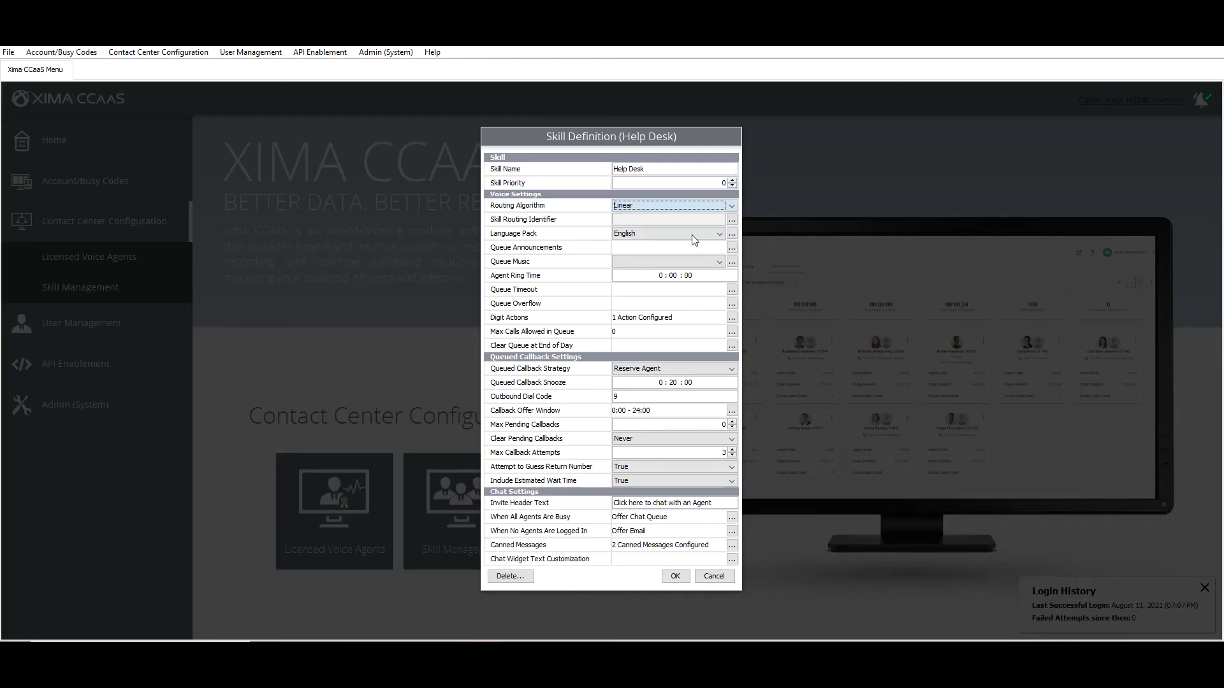
{"action": "left_click", "coordinate": [675, 575]}
{"action": "left_click", "coordinate": [668, 499]}
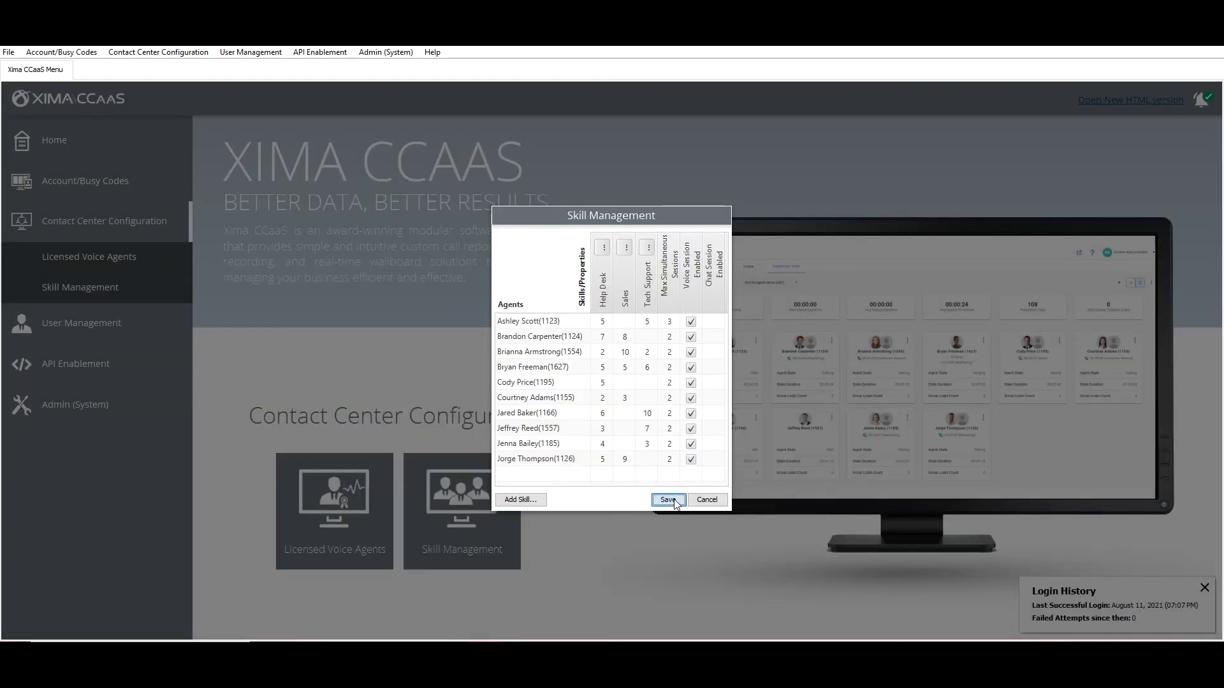